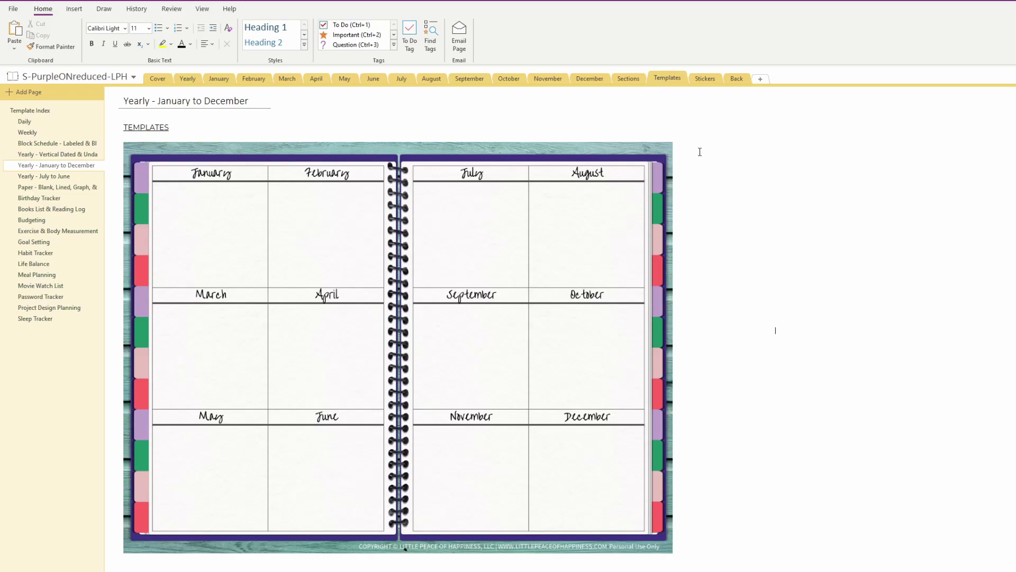
# - Scroll through the Yearly - January to December page to review its planner
pyautogui.scroll(-6, 630, 319)
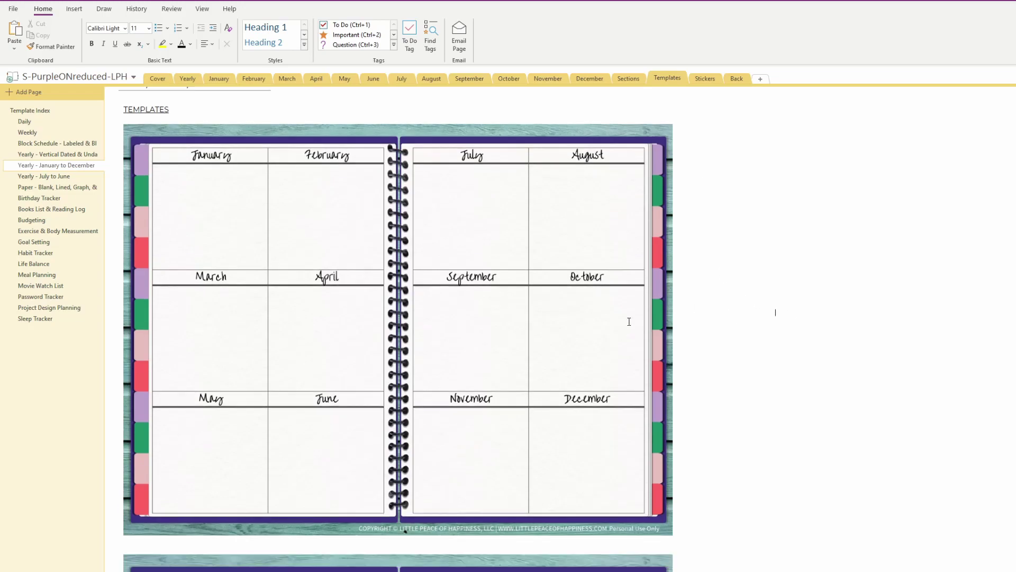
pyautogui.scroll(-12, 623, 308)
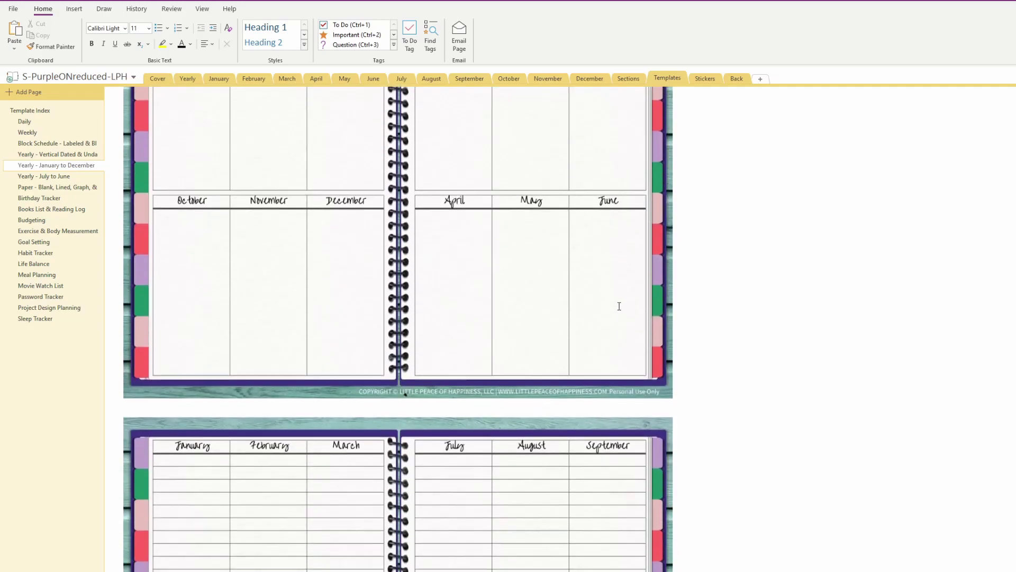
pyautogui.scroll(6, 617, 313)
pyautogui.scroll(10, 620, 323)
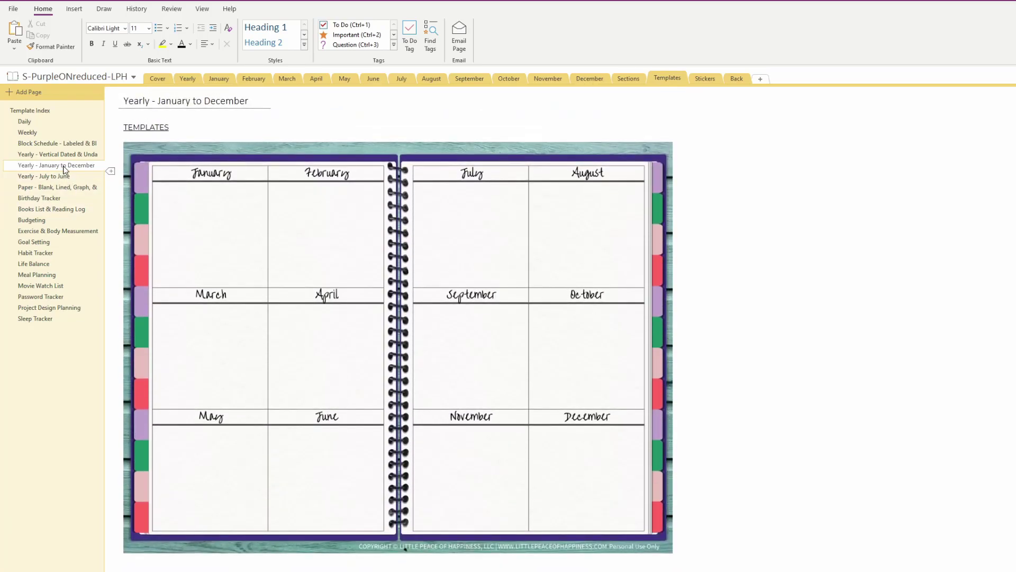
pyautogui.scroll(-10, 561, 341)
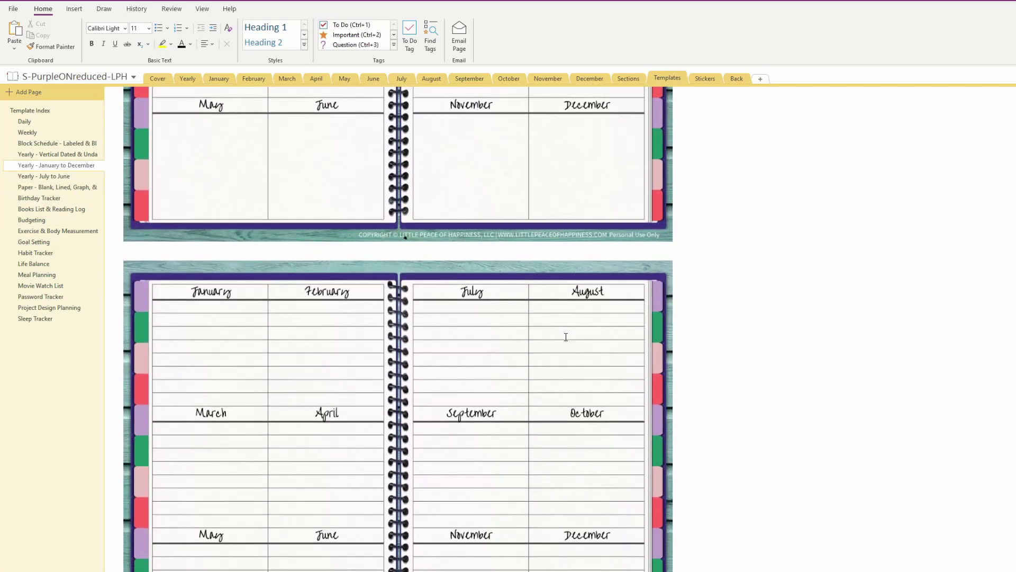
pyautogui.scroll(-4, 568, 337)
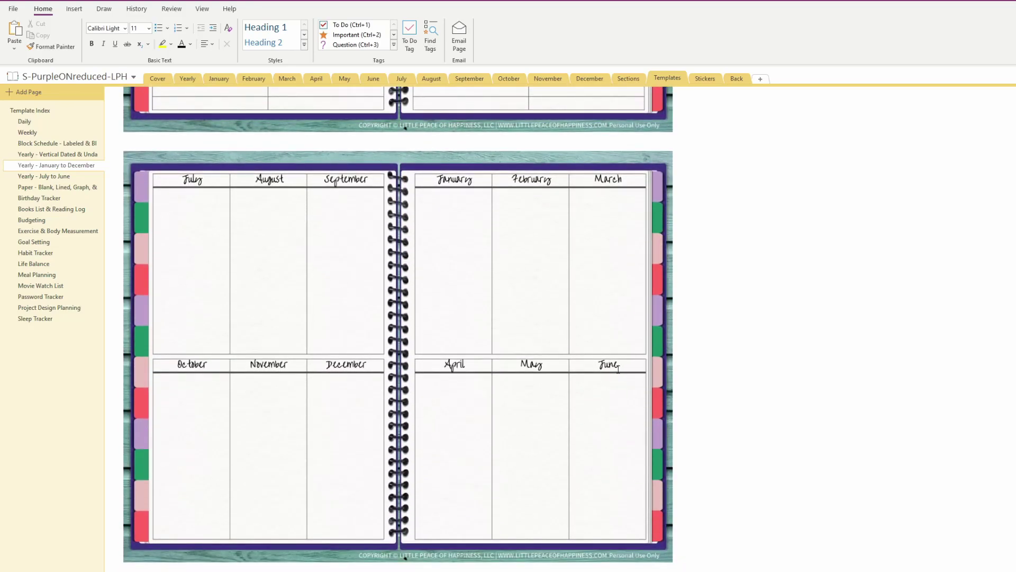
# - Open the Yearly - July to June page and scroll through it for comparison
pyautogui.click(53, 176)
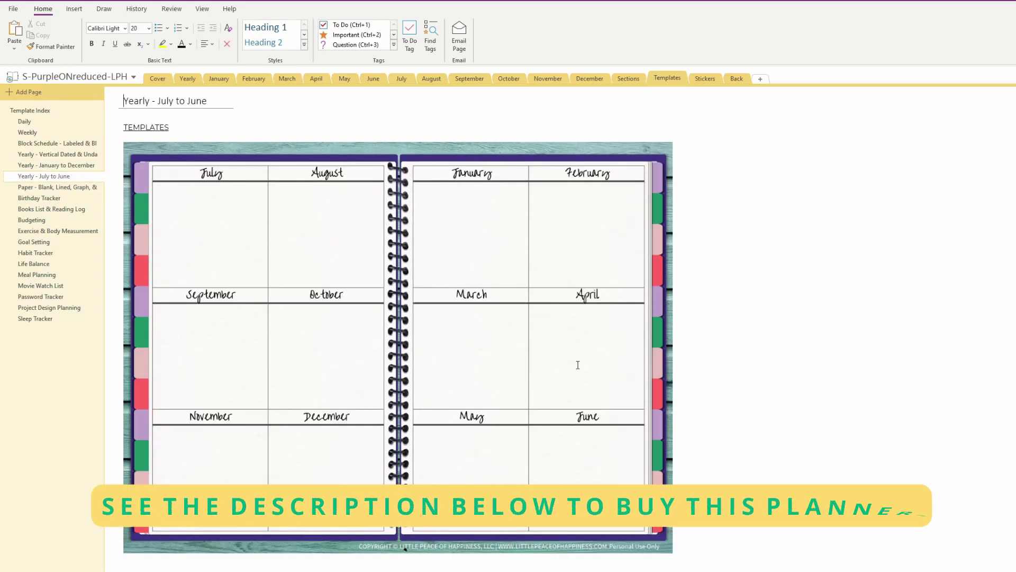
pyautogui.scroll(-7, 577, 363)
pyautogui.scroll(-10, 578, 363)
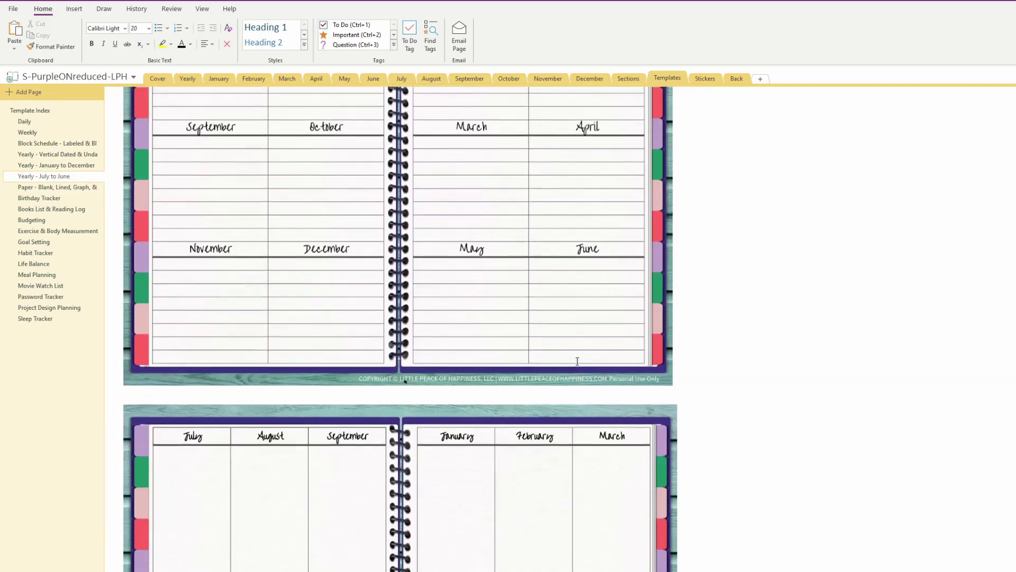
pyautogui.scroll(-10, 436, 351)
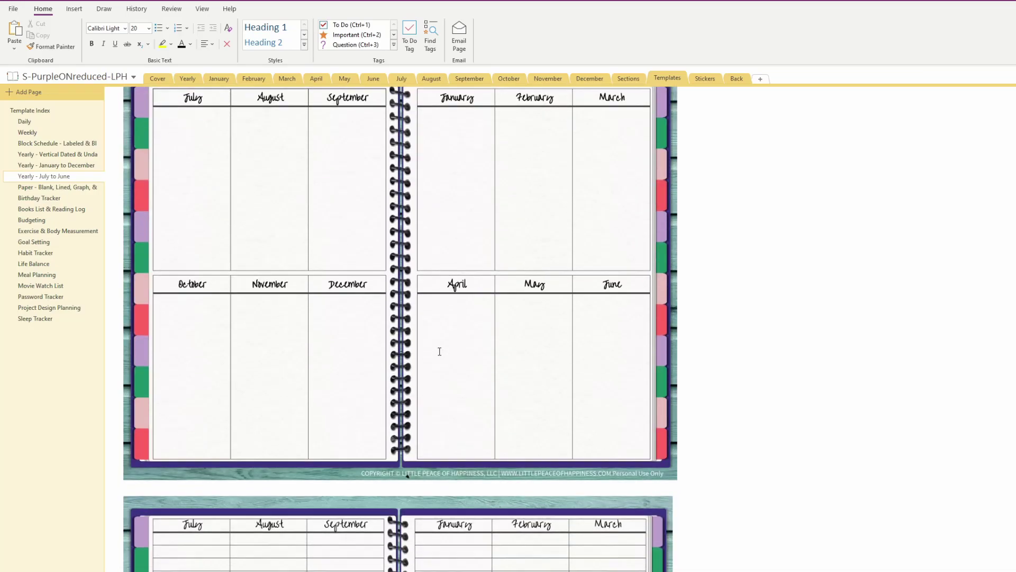
pyautogui.scroll(-10, 439, 346)
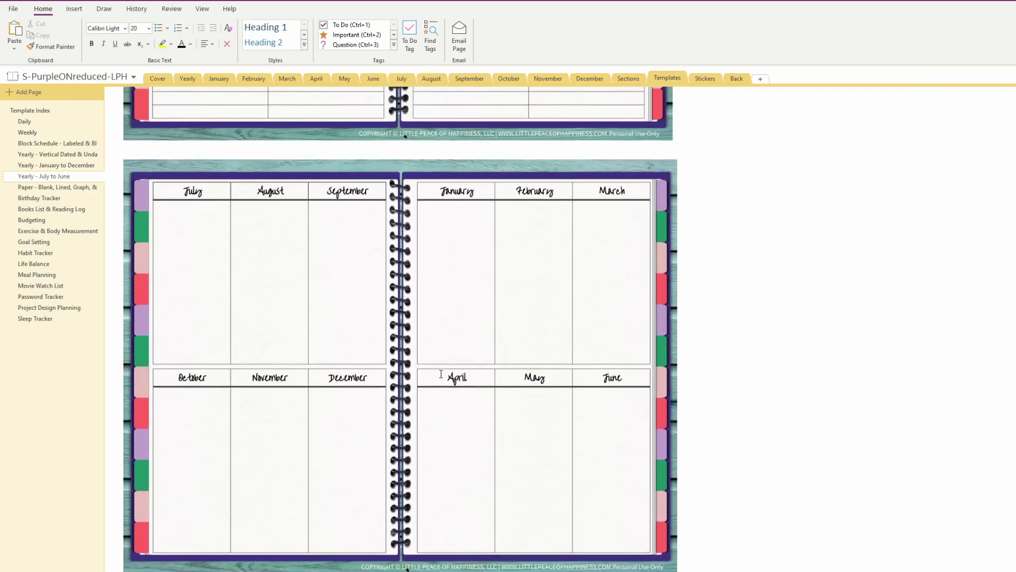
pyautogui.scroll(20, 443, 379)
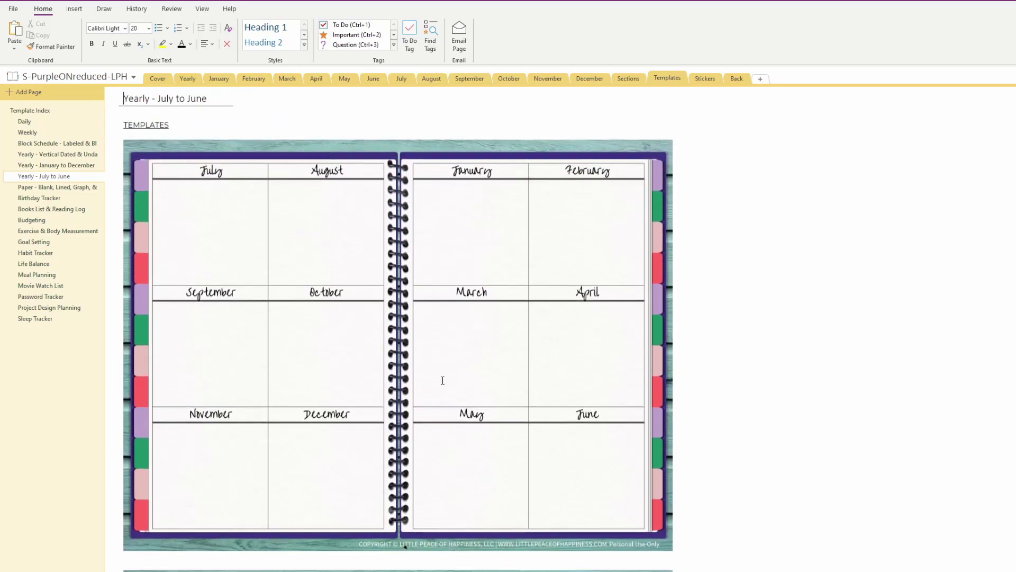
# - Return to the Yearly - January to December page
pyautogui.click(84, 168)
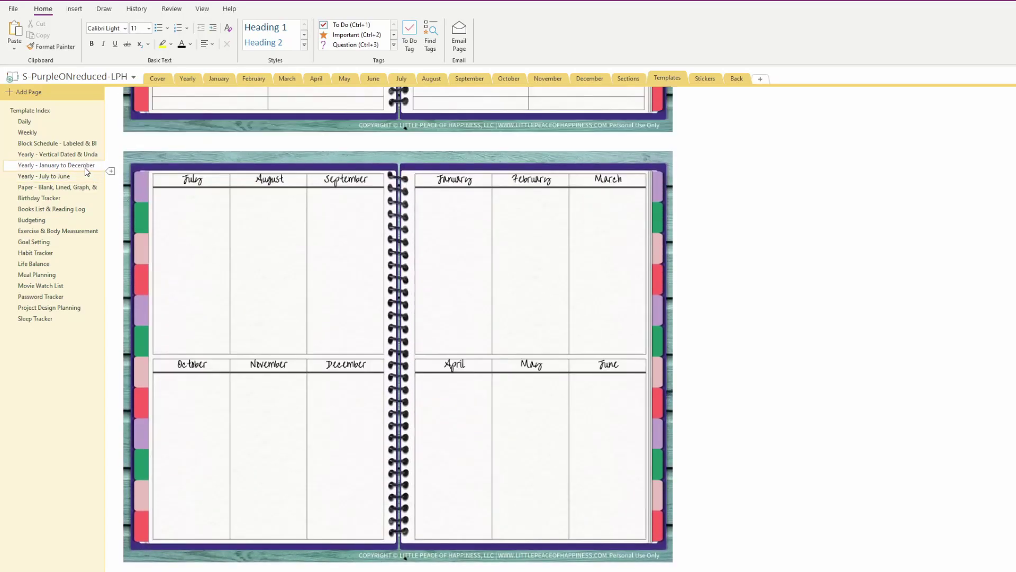
pyautogui.scroll(1, 546, 295)
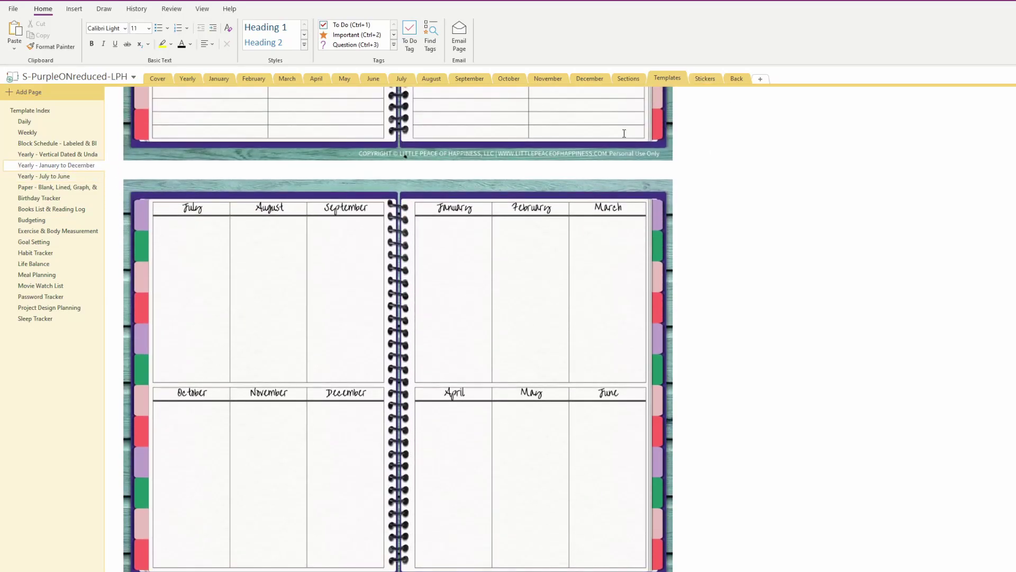
pyautogui.scroll(-3, 613, 195)
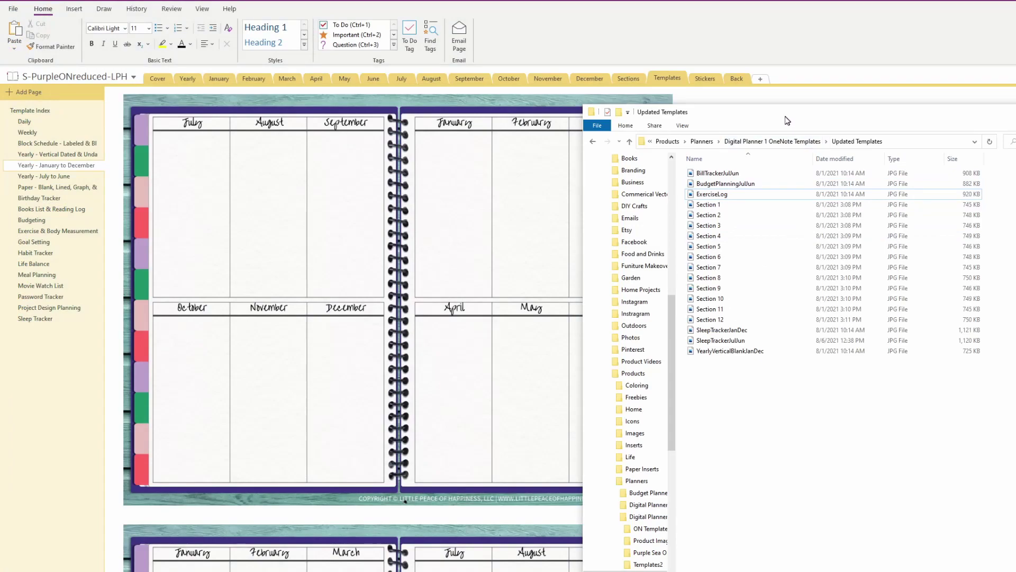
# - Drop YearlyVerticalBlankJanDec.jpg from Updated Templates onto the Yearly - January to December page
pyautogui.moveTo(787, 121); pyautogui.dragTo(653, 118)
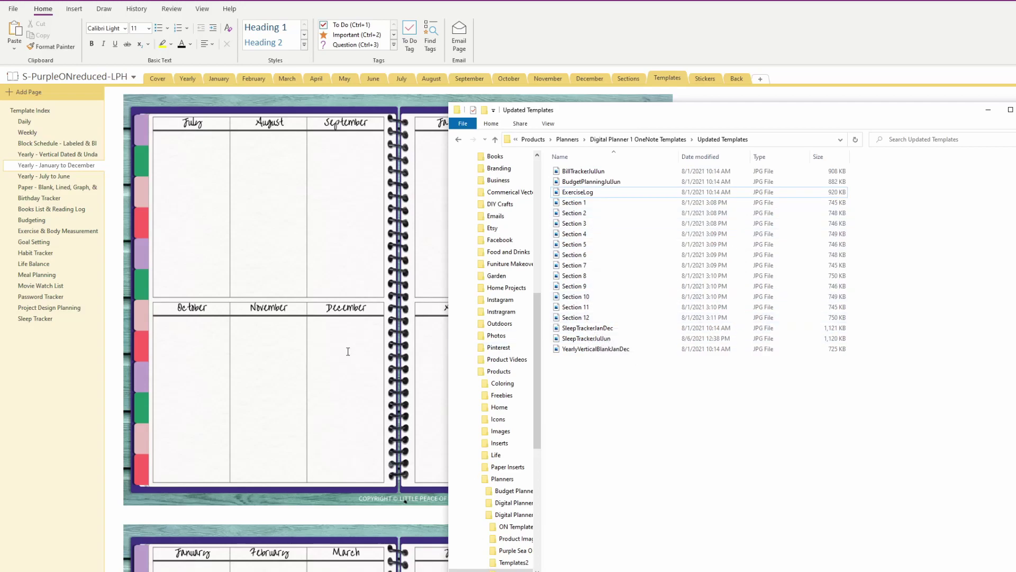
pyautogui.scroll(-9, 333, 350)
pyautogui.scroll(-6, 347, 335)
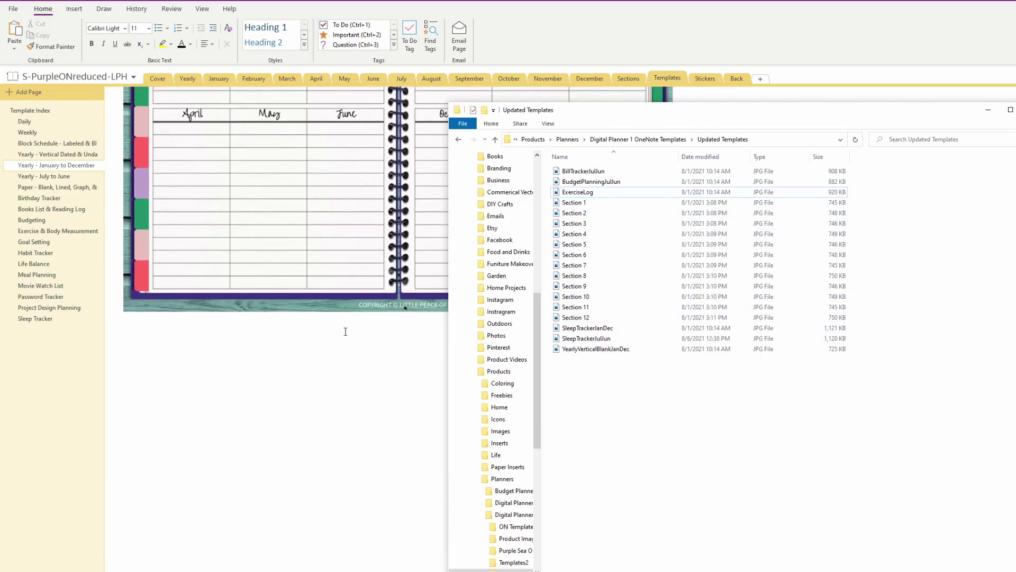
pyautogui.scroll(-1, 344, 328)
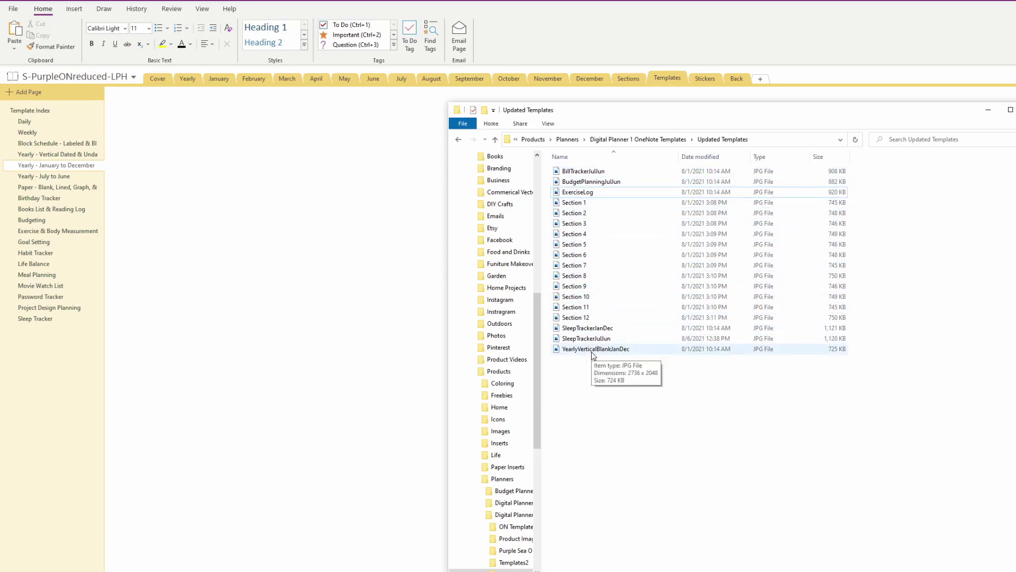
pyautogui.moveTo(593, 350); pyautogui.dragTo(166, 159)
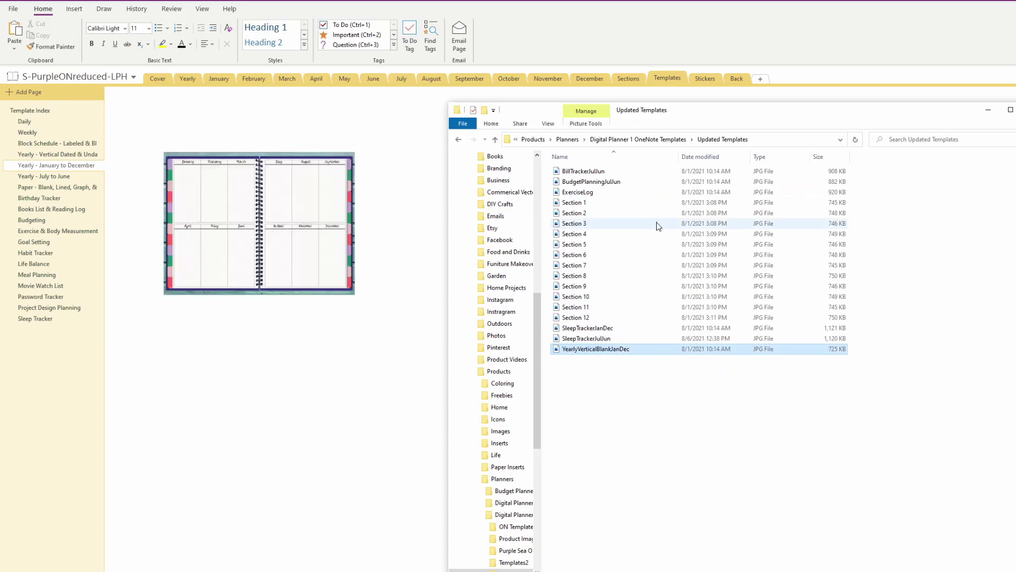
# - Move the new blank planner image to the old lined planner's top-left corner
pyautogui.click(988, 110)
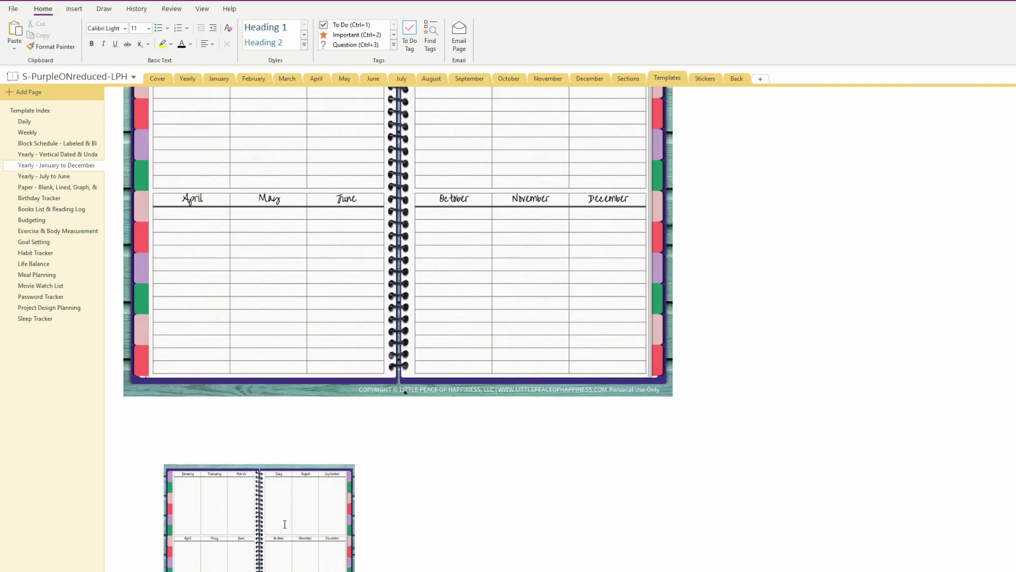
pyautogui.moveTo(284, 523); pyautogui.dragTo(320, 449)
pyautogui.moveTo(268, 517); pyautogui.dragTo(269, 291)
pyautogui.scroll(4, 297, 318)
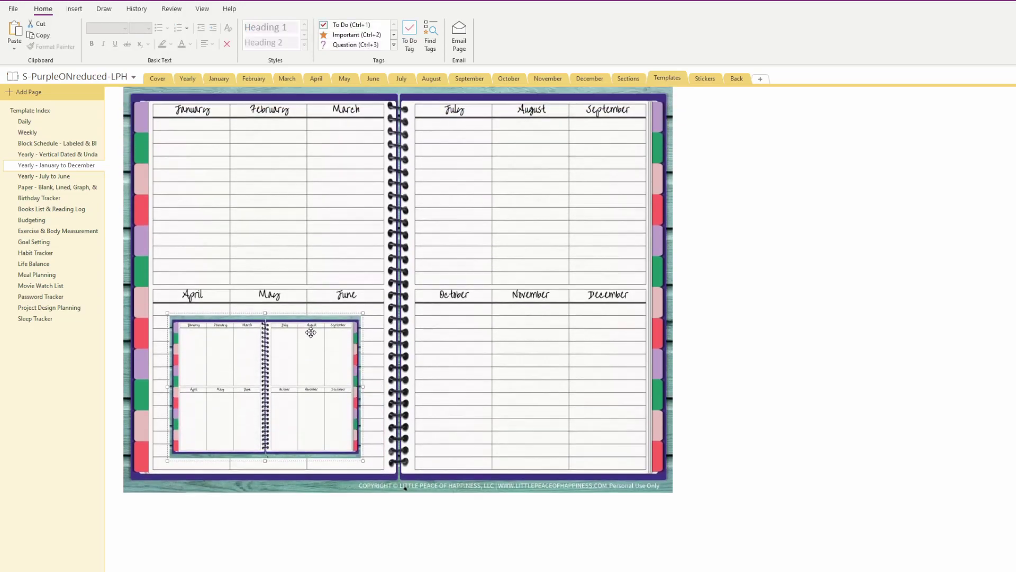
pyautogui.moveTo(265, 451); pyautogui.dragTo(219, 219)
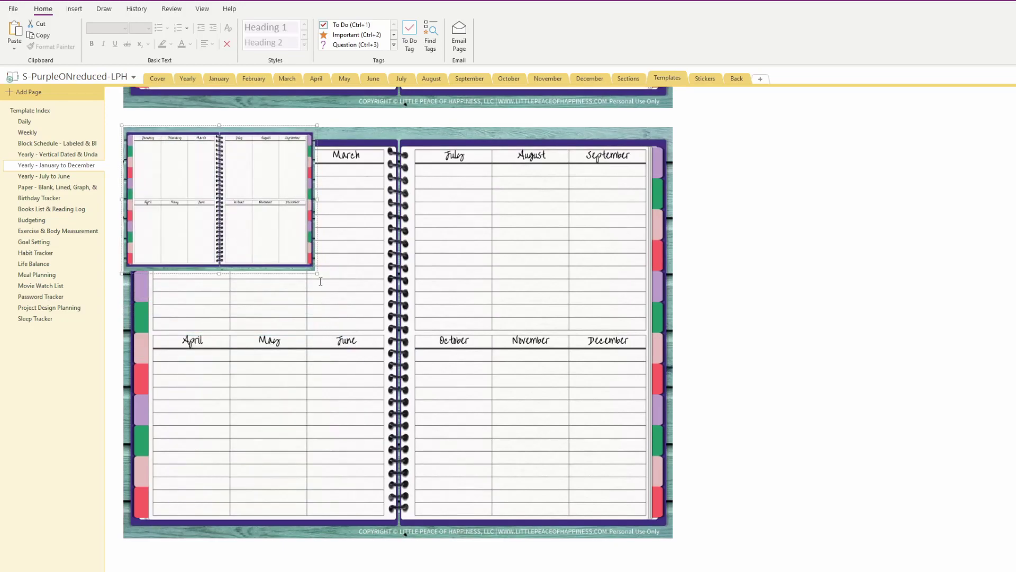
# - Resize and reposition the blank planner so it covers the old lined planner
pyautogui.moveTo(322, 278); pyautogui.dragTo(456, 361)
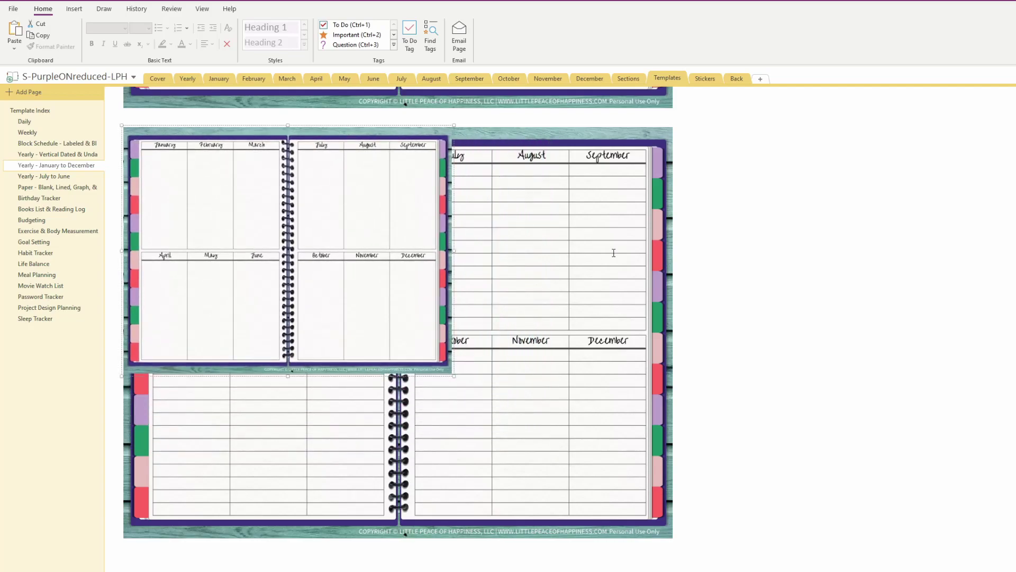
pyautogui.click(733, 281)
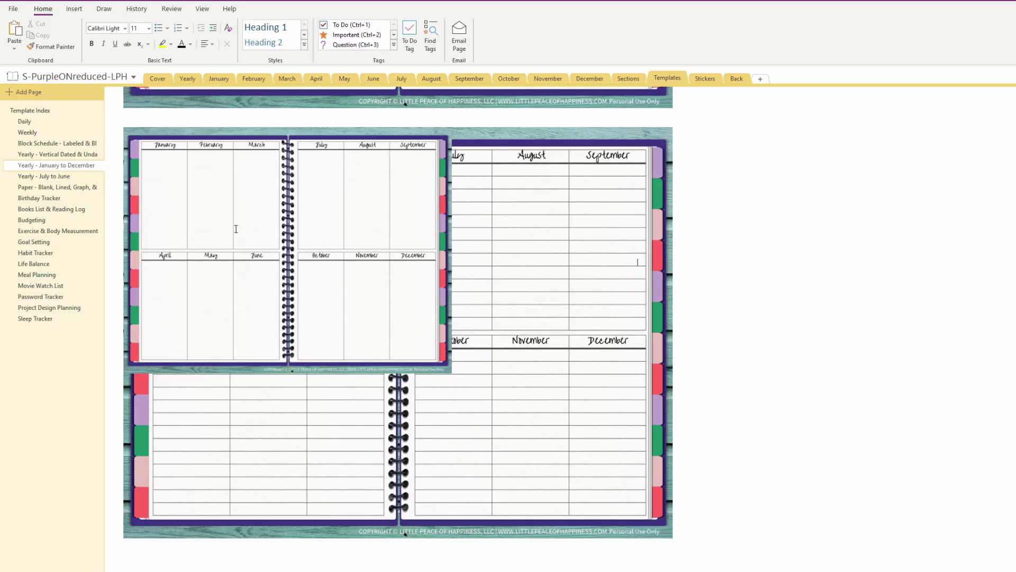
pyautogui.click(249, 225)
pyautogui.moveTo(316, 211); pyautogui.dragTo(326, 255)
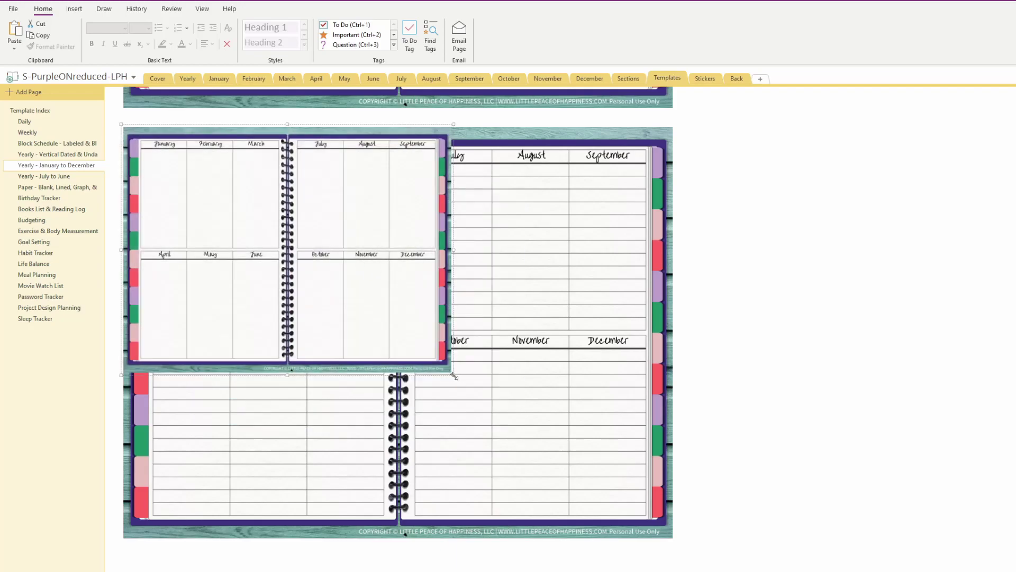
pyautogui.moveTo(454, 375); pyautogui.dragTo(657, 538)
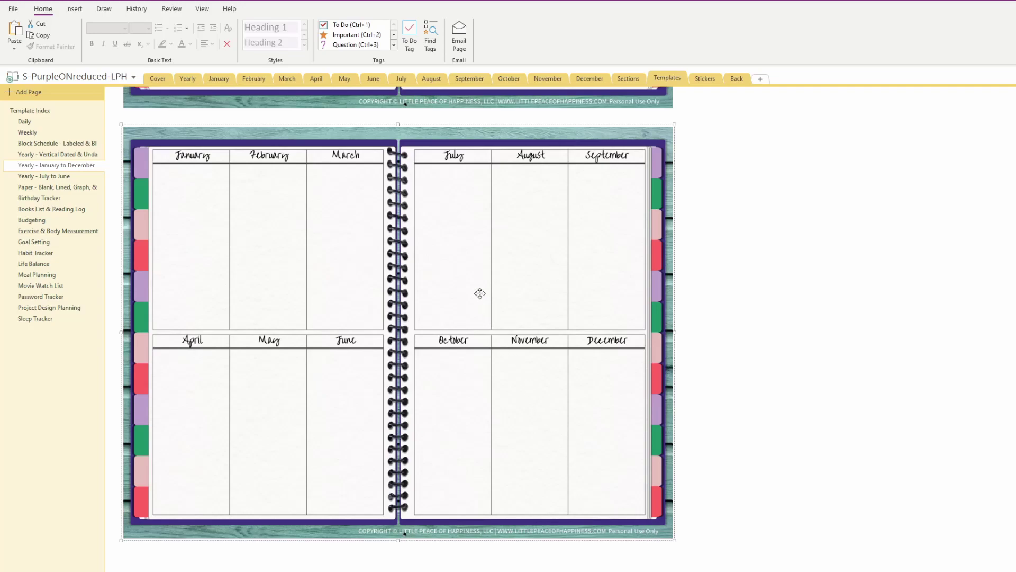
pyautogui.moveTo(453, 259); pyautogui.dragTo(566, 303)
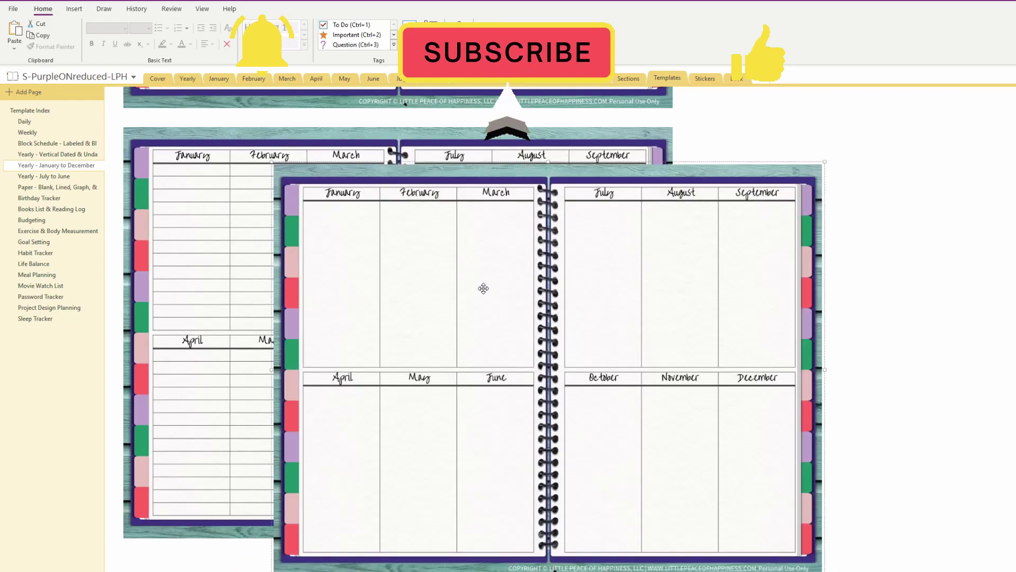
pyautogui.rightClick(479, 272)
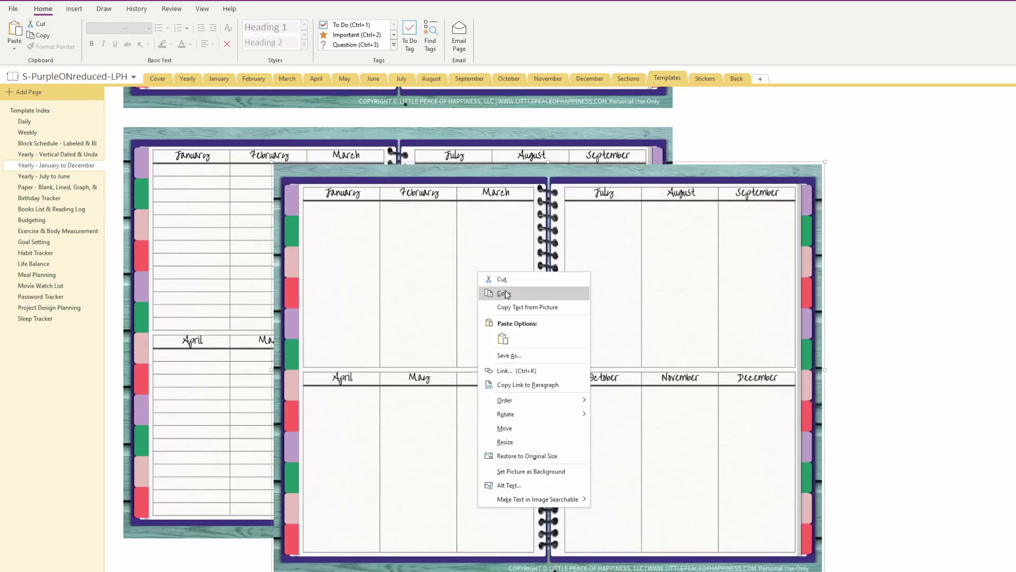
# - Cut the new Jan–Dec planner picture from the page
pyautogui.click(502, 279)
pyautogui.scroll(-8, 483, 399)
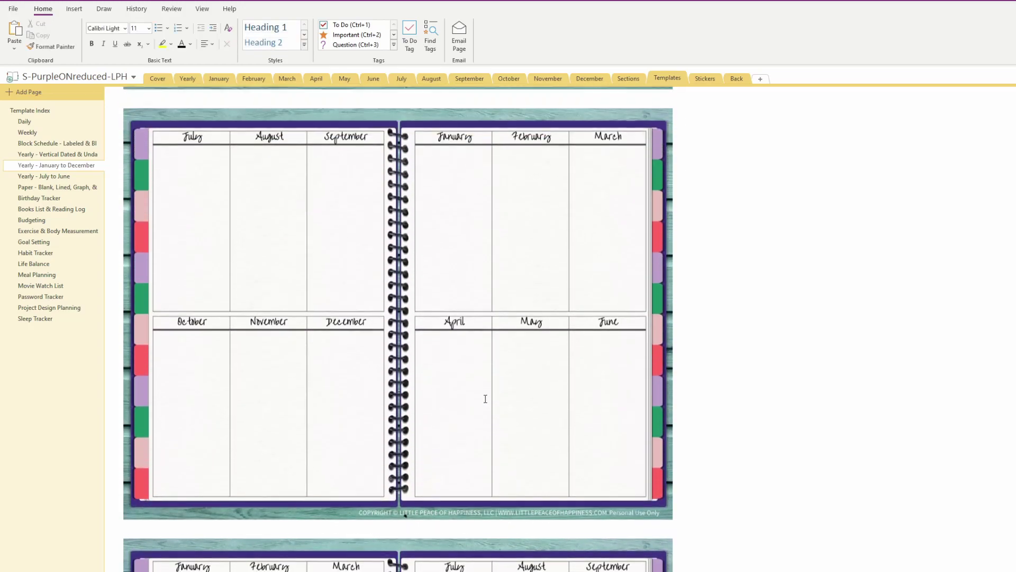
pyautogui.scroll(1, 486, 399)
pyautogui.scroll(-2, 487, 395)
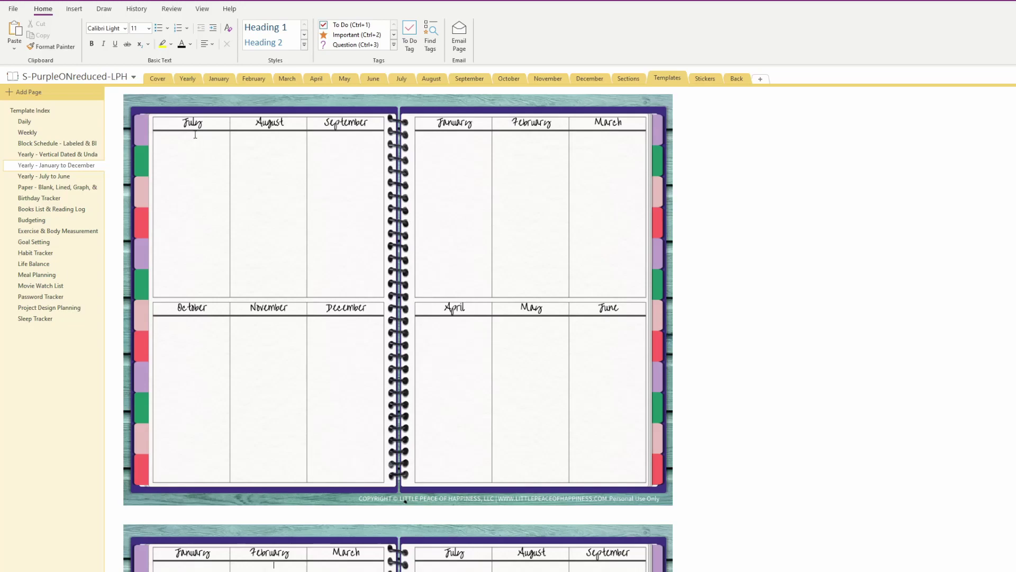
# - Unset the old yearly planner as page background and delete it
pyautogui.rightClick(220, 127)
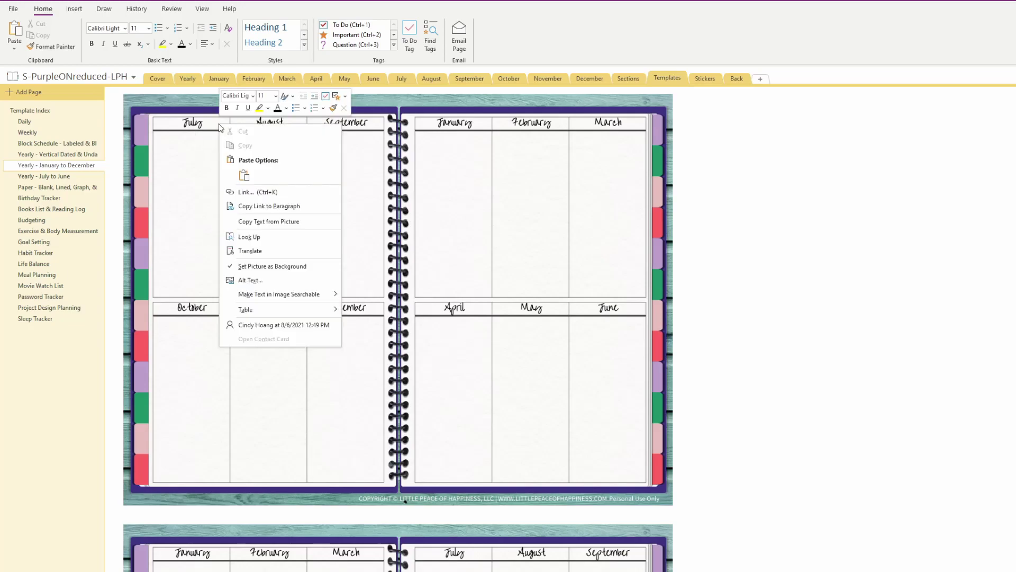
pyautogui.click(283, 266)
pyautogui.moveTo(295, 233)
pyautogui.mouseDown()
pyautogui.moveTo(370, 234)
pyautogui.moveTo(313, 234)
pyautogui.moveTo(310, 243)
pyautogui.mouseUp()
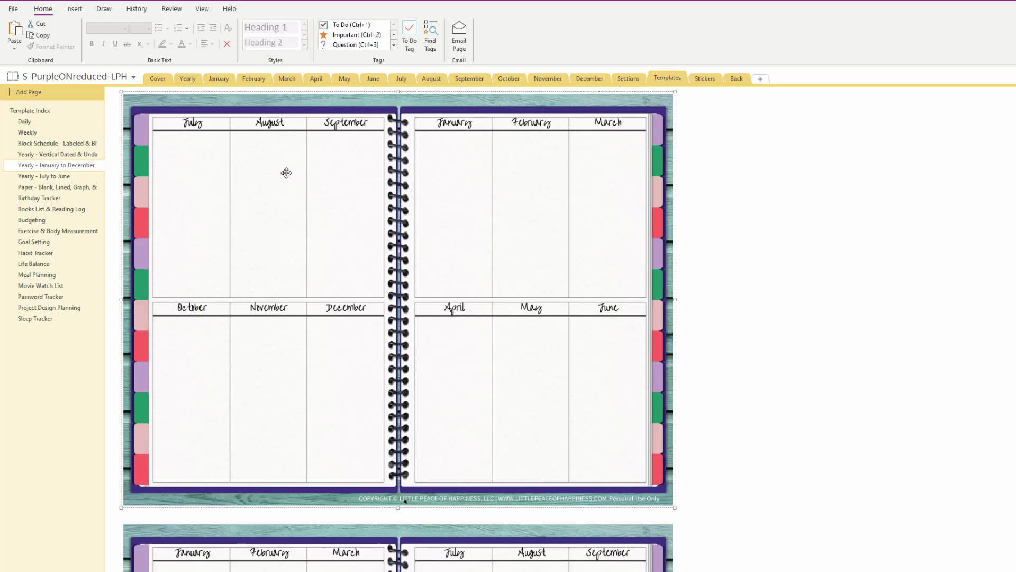
pyautogui.press('Delete')
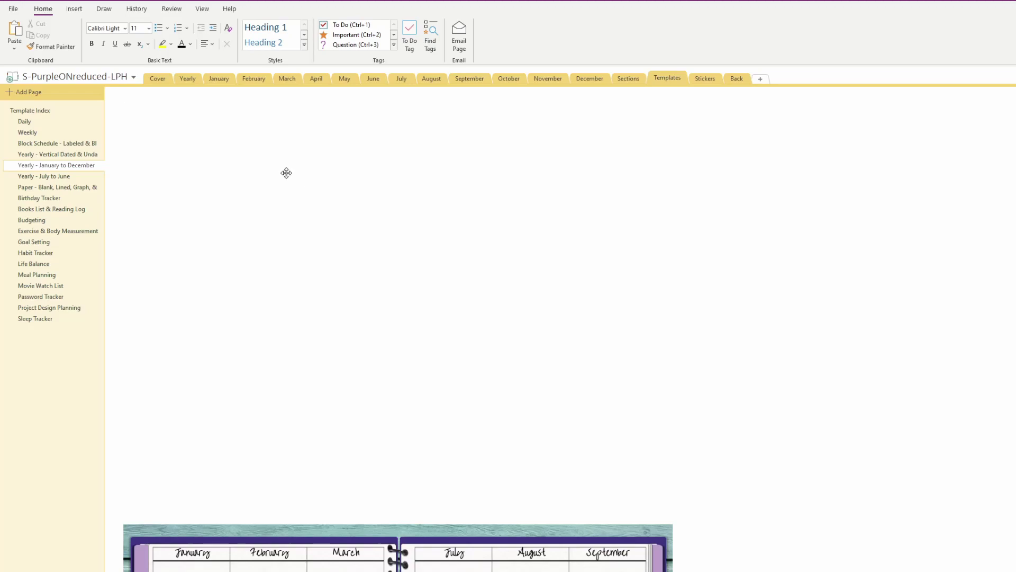
# - Paste the new Jan–Dec planner and set it as the page background
pyautogui.hotkey('ctrl', 'v')
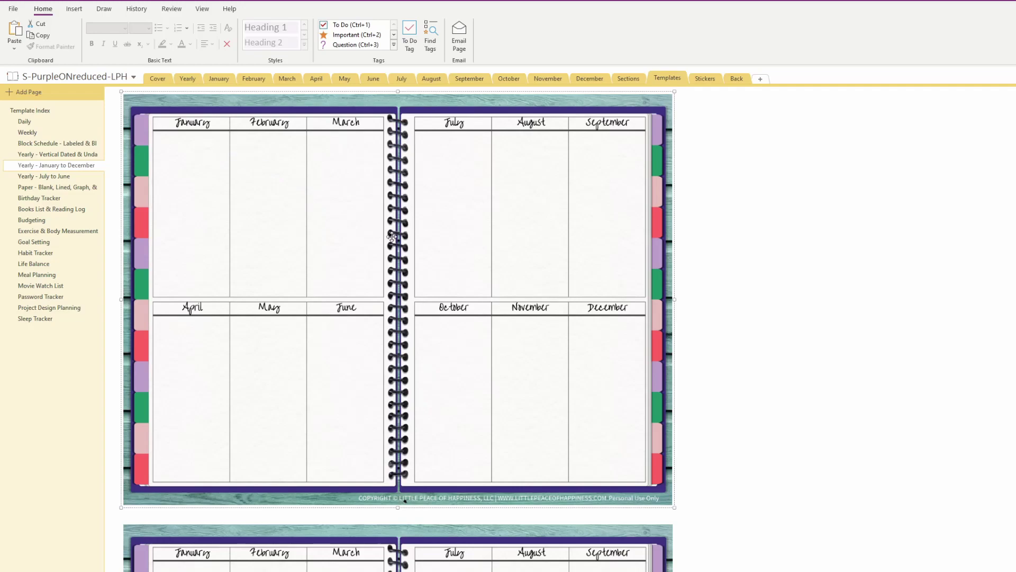
pyautogui.rightClick(308, 196)
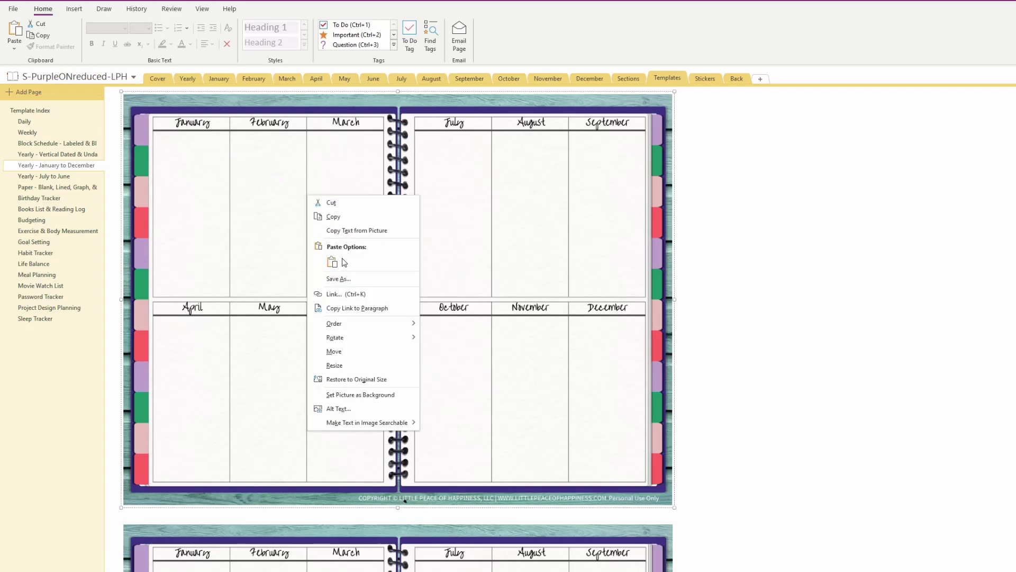
pyautogui.click(364, 394)
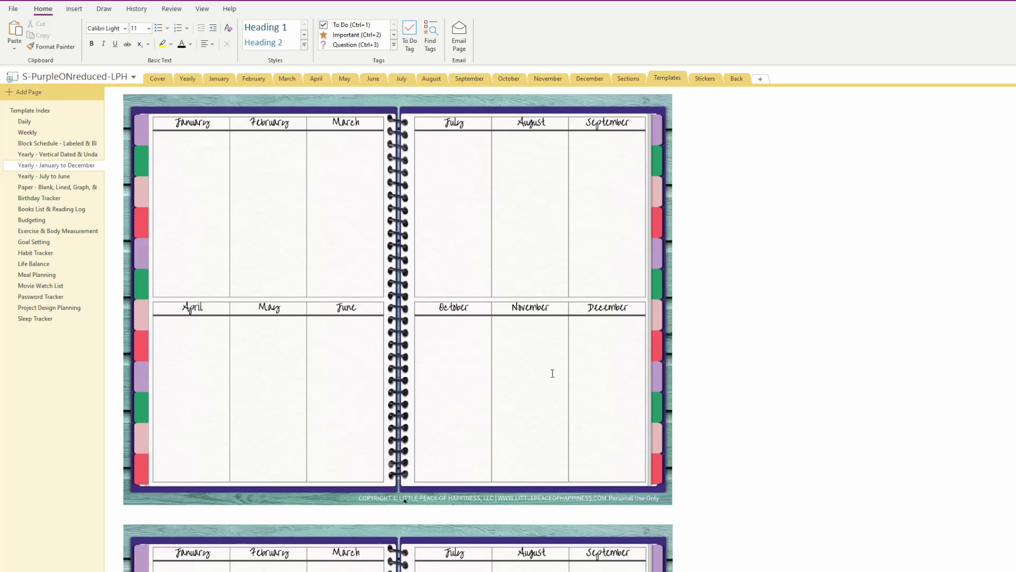
# - Open the Sleep Tracker page and scroll below its tracker template
pyautogui.click(55, 320)
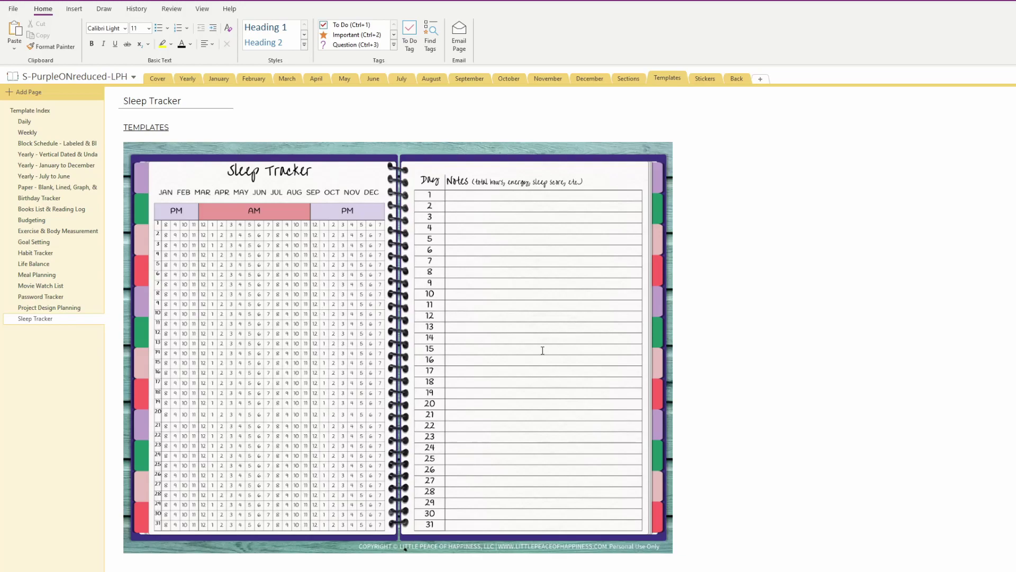
pyautogui.scroll(-5, 370, 296)
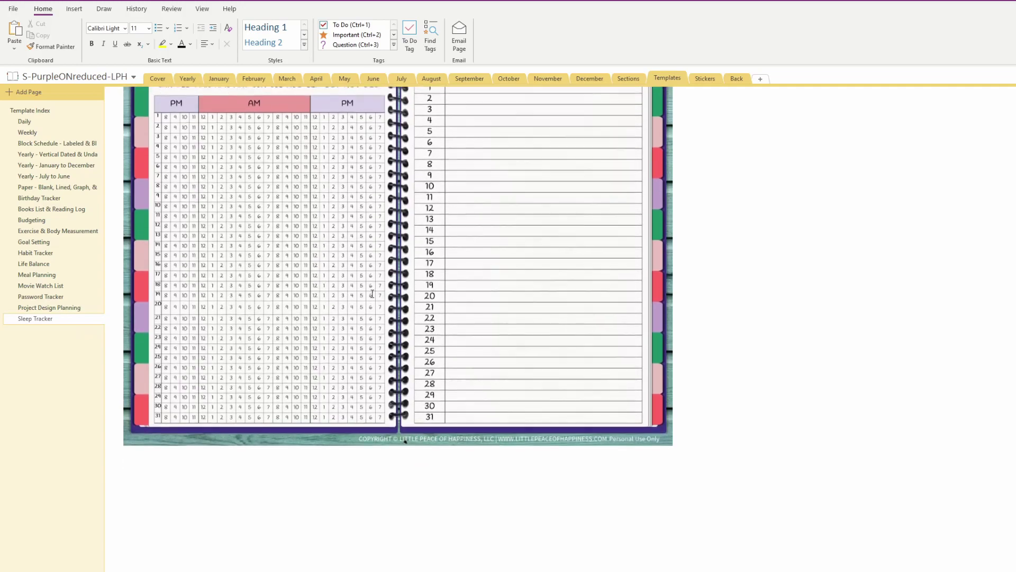
pyautogui.scroll(-5, 374, 292)
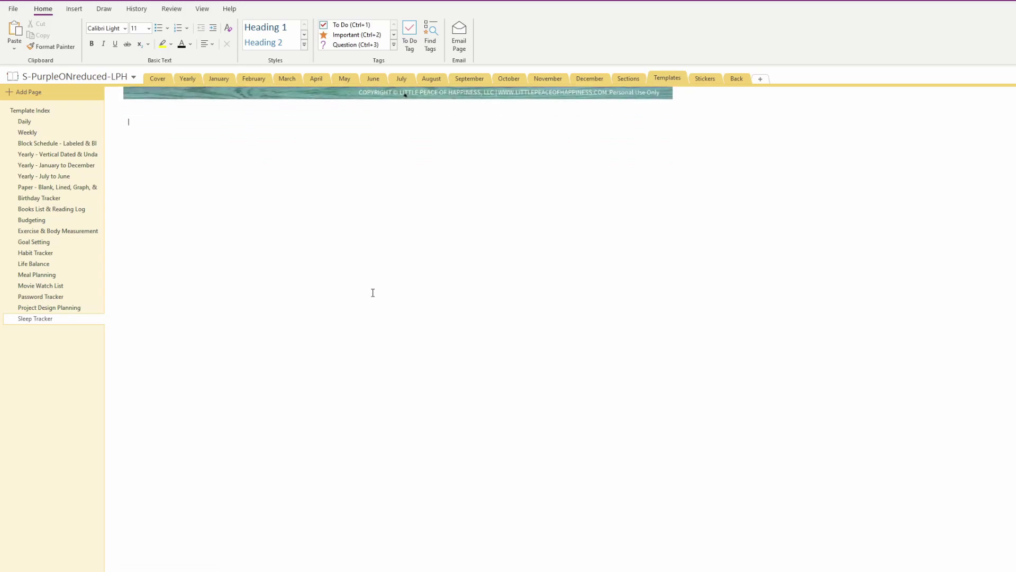
pyautogui.scroll(-1, 372, 293)
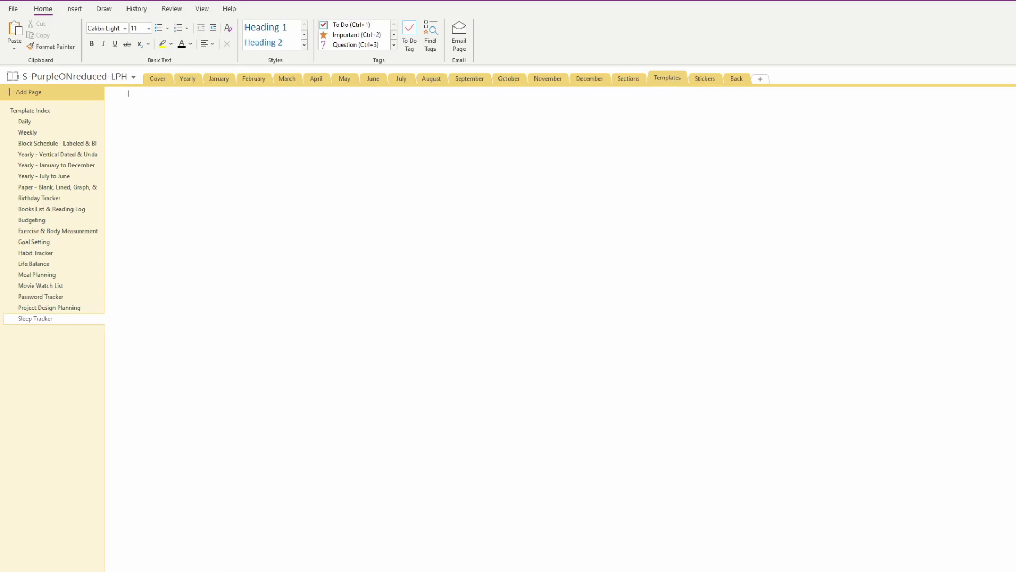
# - Drop SleepTrackerJulJun.jpg from Updated Templates onto the Sleep Tracker page, then minimize Explorer
pyautogui.hotkey('alt', 'Tab')
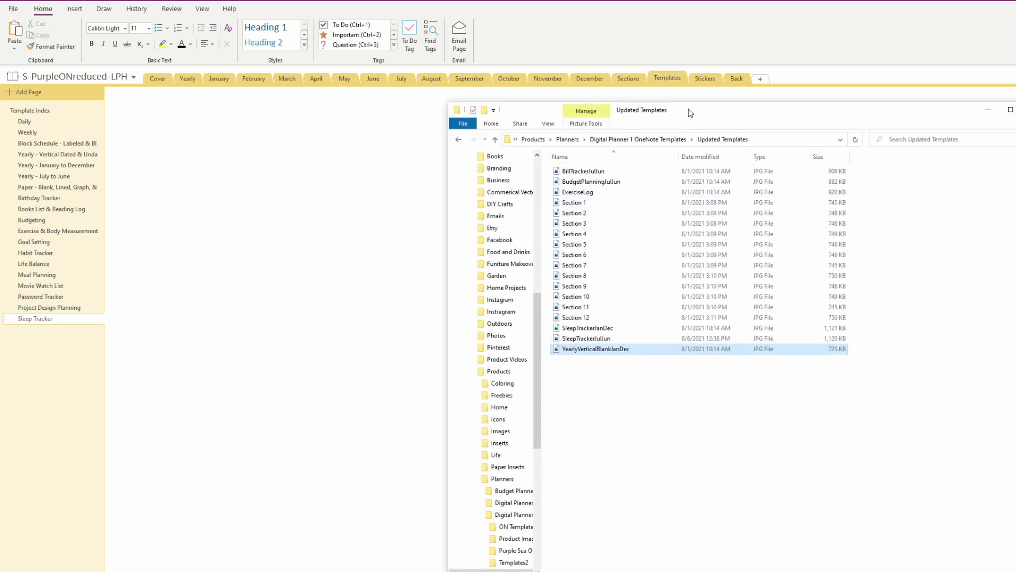
pyautogui.moveTo(691, 110); pyautogui.dragTo(518, 96)
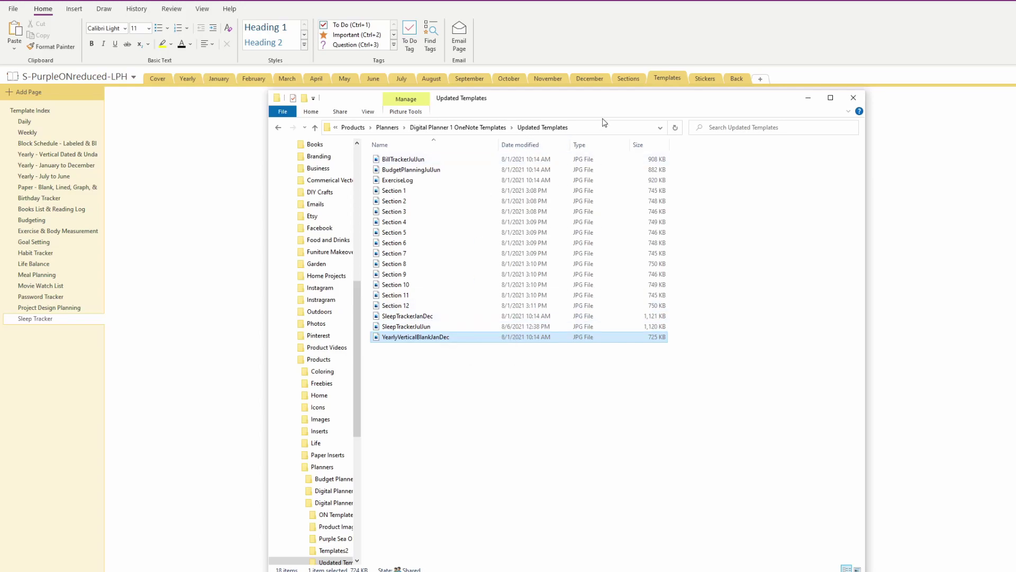
pyautogui.moveTo(611, 103); pyautogui.dragTo(762, 111)
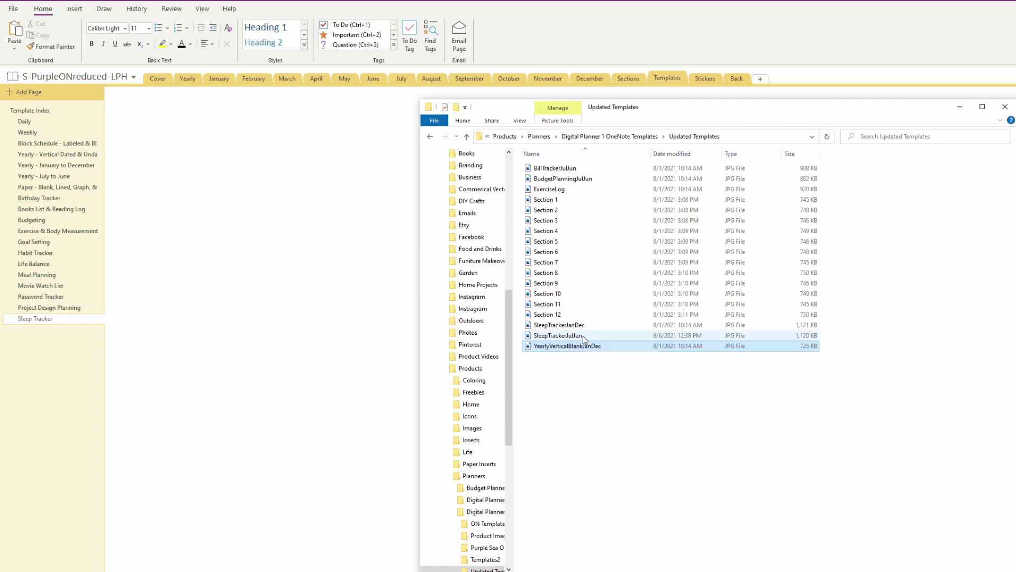
pyautogui.moveTo(582, 336); pyautogui.dragTo(144, 122)
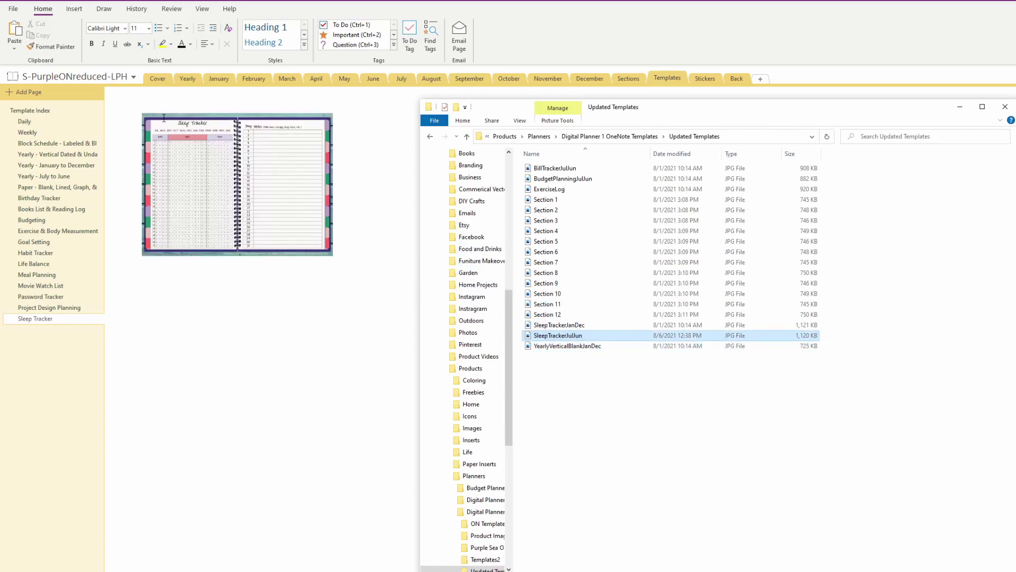
pyautogui.click(960, 107)
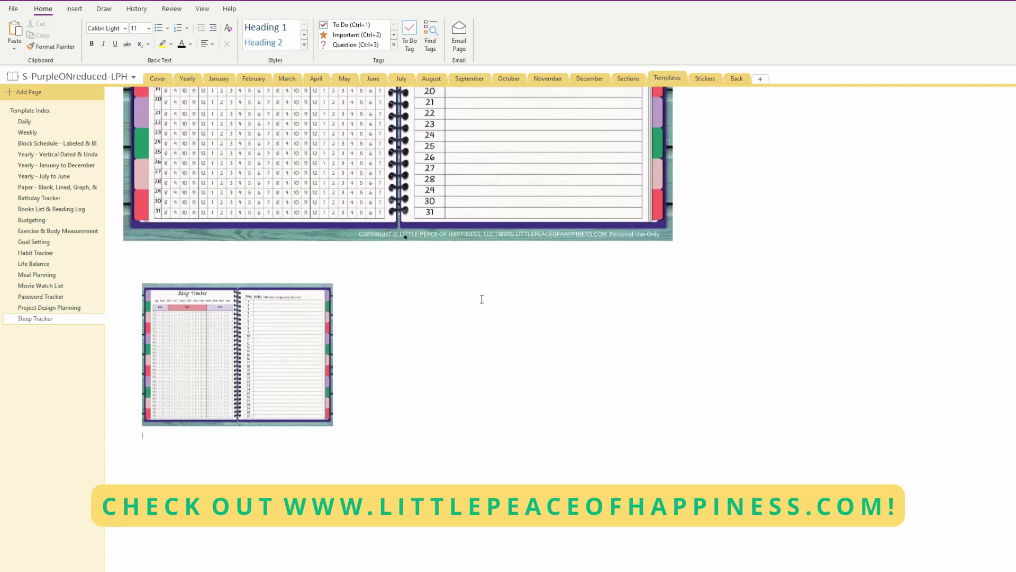
# - Place the July–June tracker at the page's top-left and enlarge it to full tracker size
pyautogui.moveTo(234, 390); pyautogui.dragTo(246, 303)
pyautogui.scroll(5, 303, 462)
pyautogui.moveTo(274, 535); pyautogui.dragTo(220, 223)
pyautogui.moveTo(316, 285); pyautogui.dragTo(638, 553)
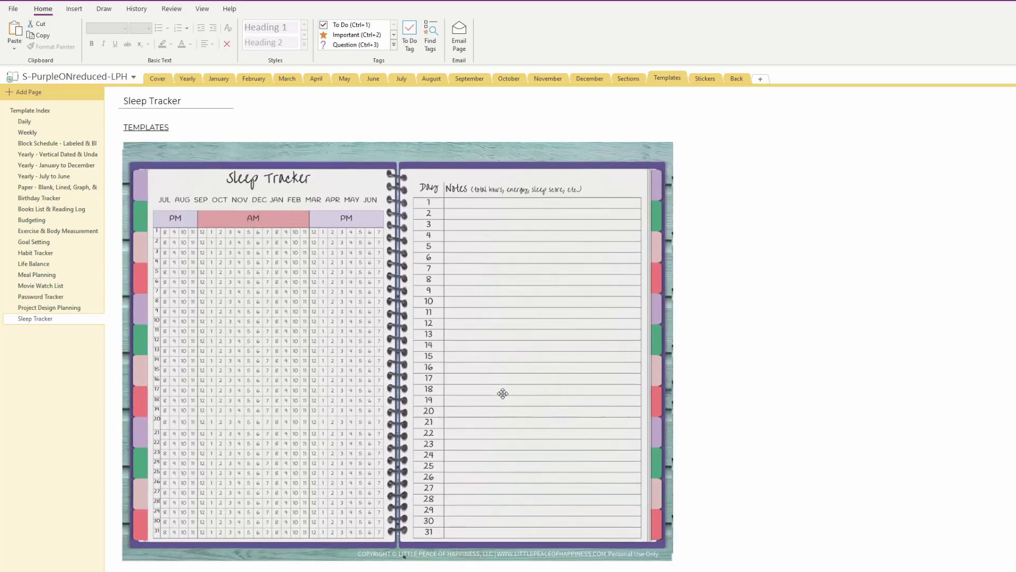
pyautogui.moveTo(506, 395); pyautogui.dragTo(504, 397)
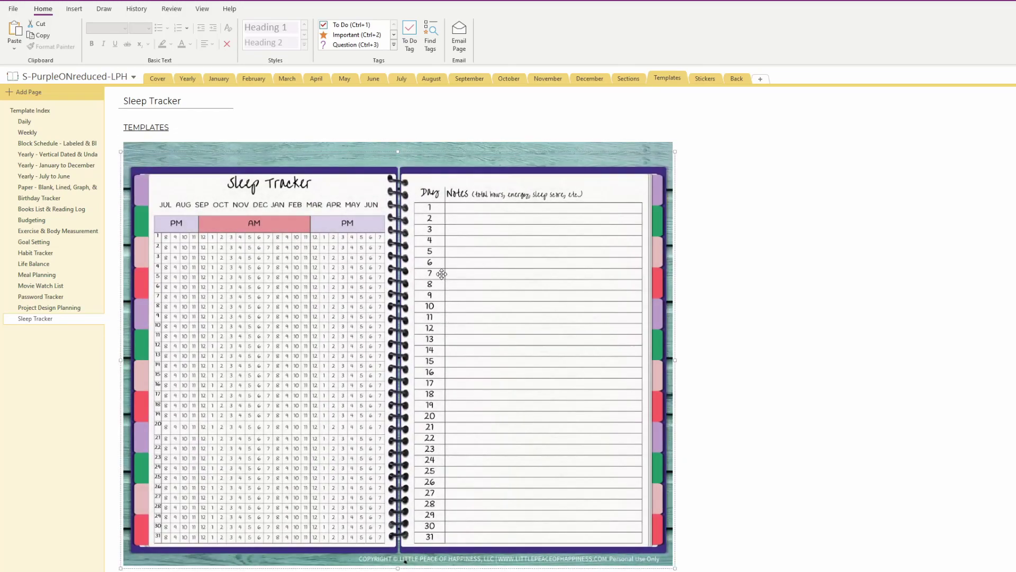
# - Position the July–June tracker directly below the first and set it as page background
pyautogui.scroll(-5, 478, 328)
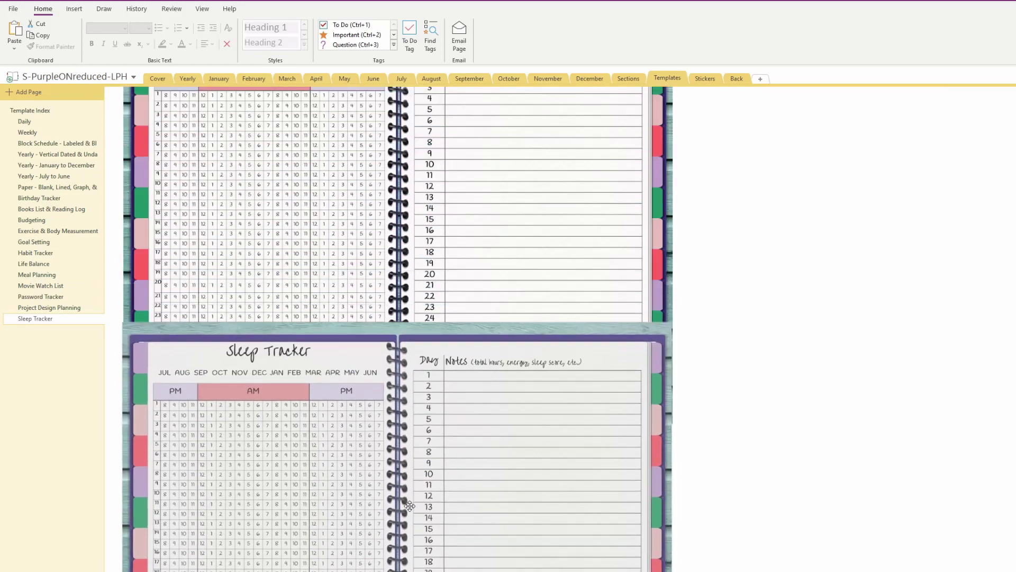
pyautogui.moveTo(403, 397); pyautogui.dragTo(398, 441)
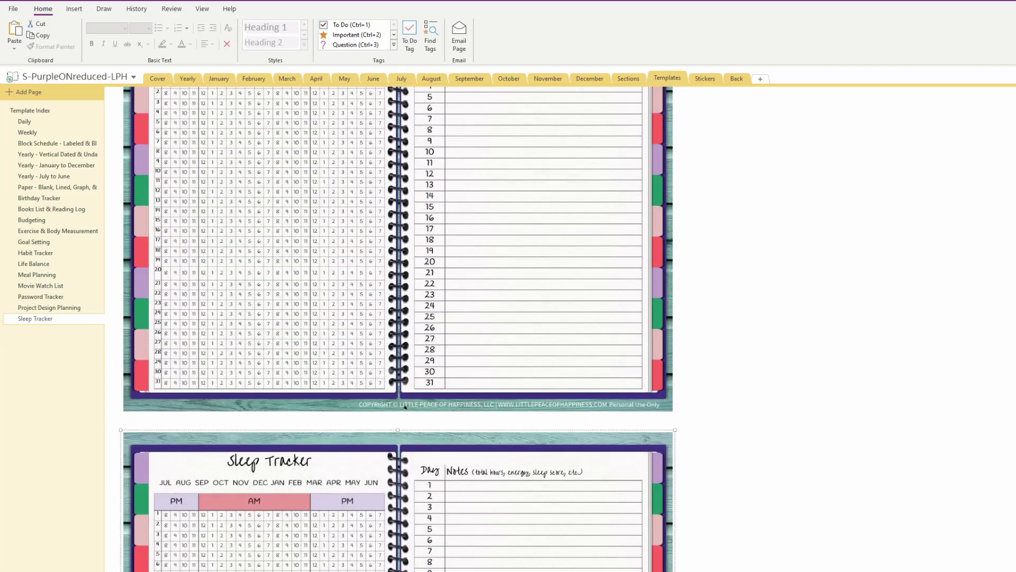
pyautogui.moveTo(460, 495); pyautogui.dragTo(461, 486)
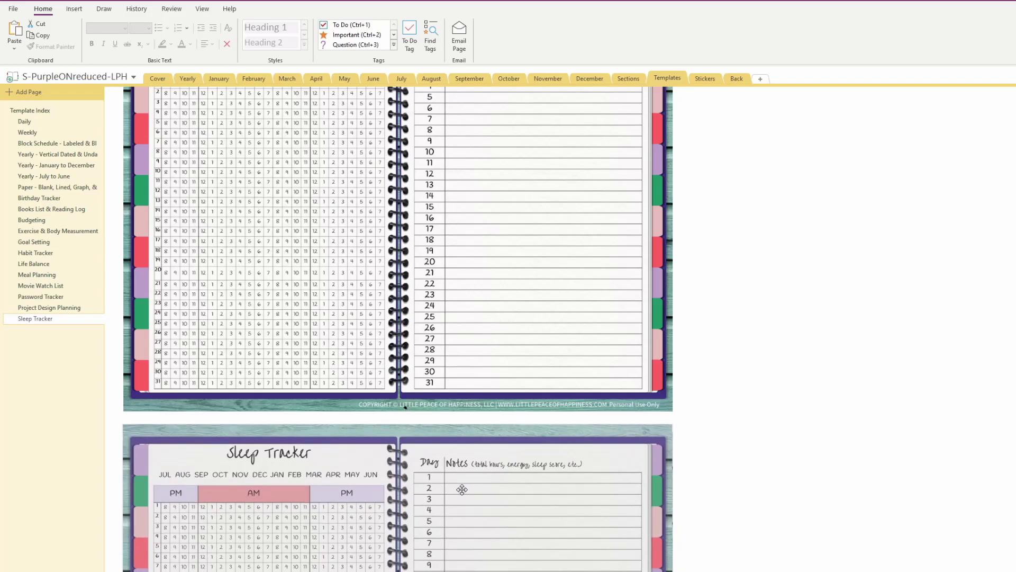
pyautogui.scroll(-3, 630, 460)
pyautogui.rightClick(403, 398)
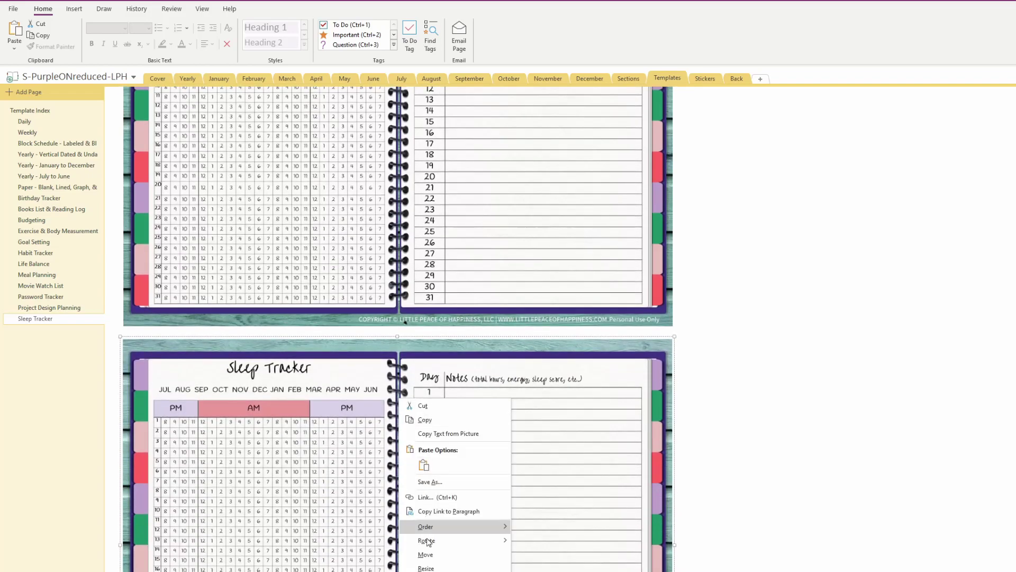
pyautogui.click(526, 523)
pyautogui.scroll(5, 495, 429)
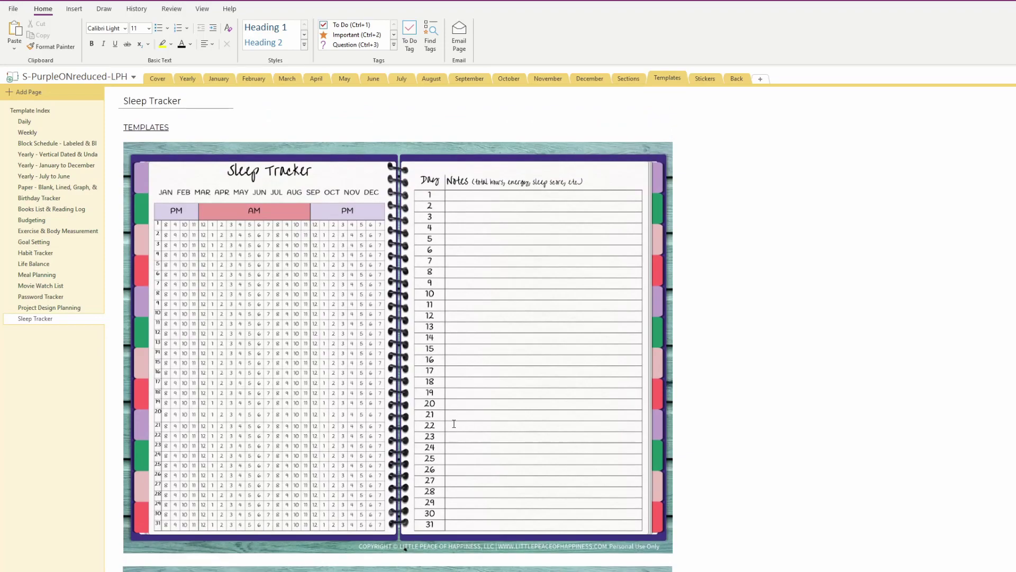
pyautogui.scroll(-3, 475, 426)
pyautogui.scroll(3, 480, 461)
pyautogui.scroll(-3, 480, 455)
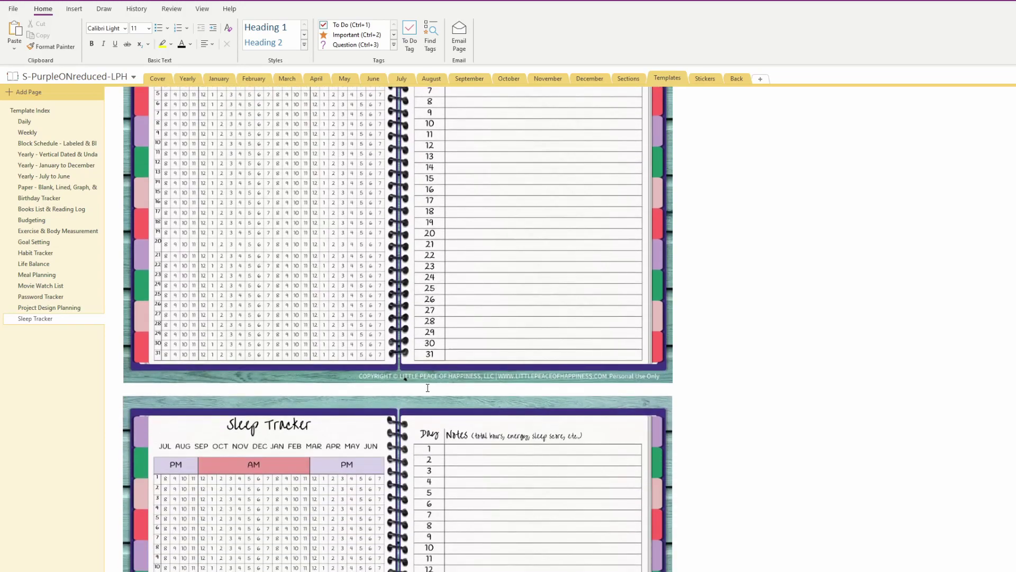